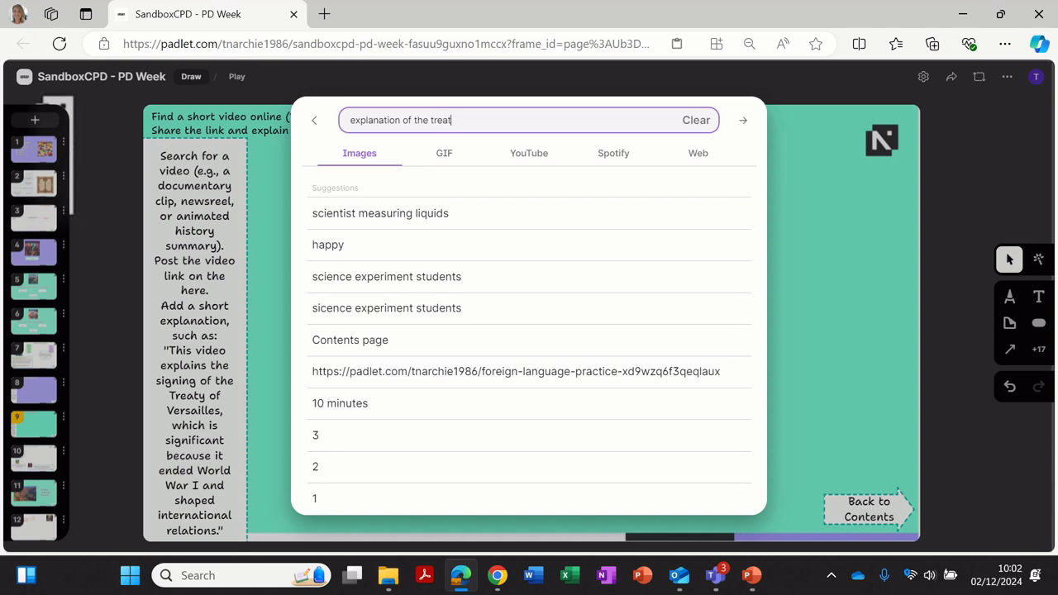
Search YouTube for "explanation of the treaty of versailles" and add the "Explained in One Minute" video to page 9
text(of versailles)
click(529, 153)
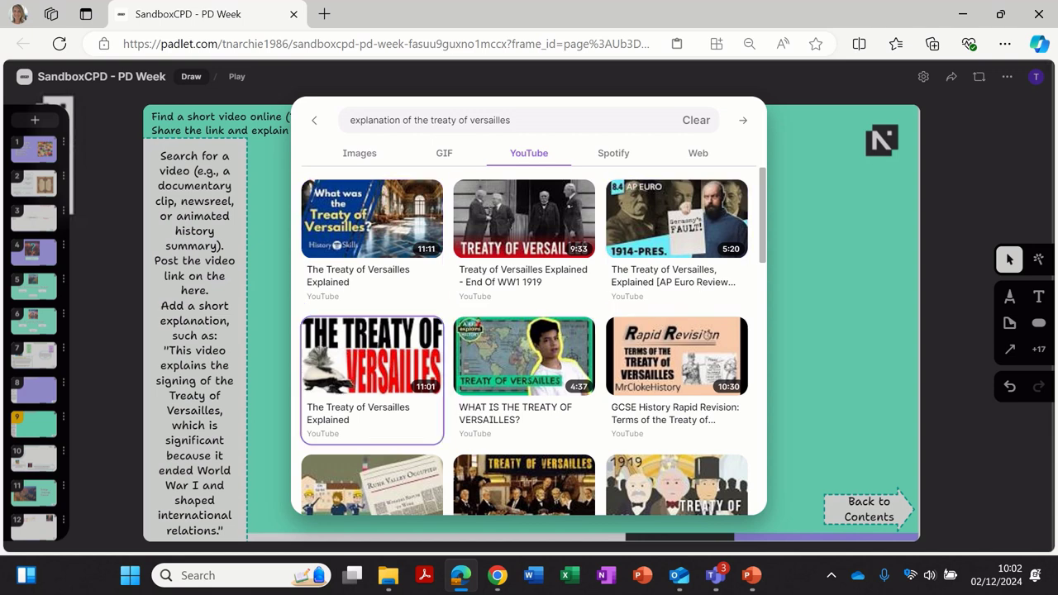
scroll(524, 364, down, 2)
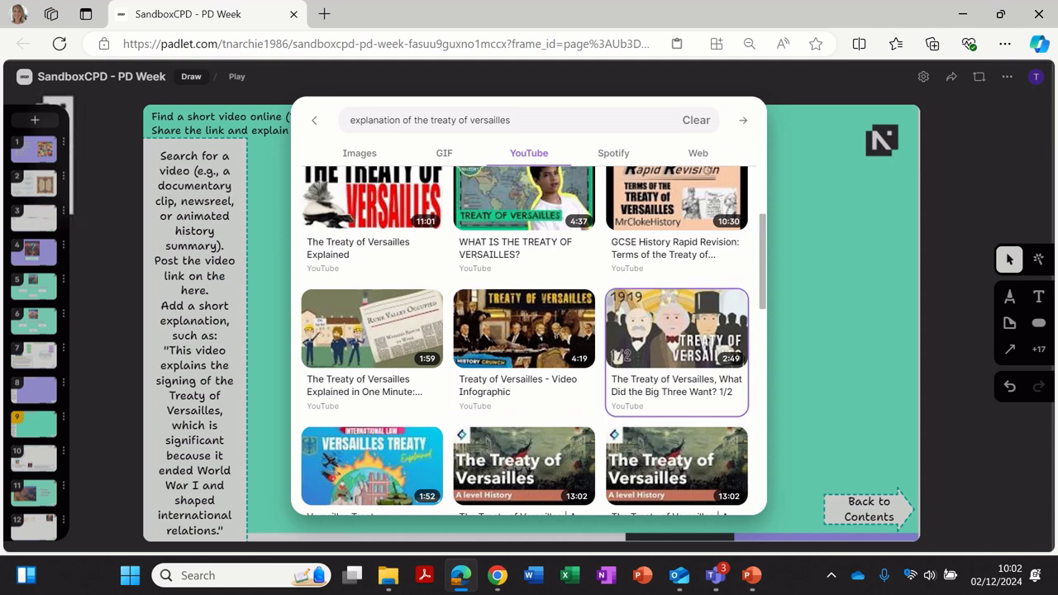
click(372, 339)
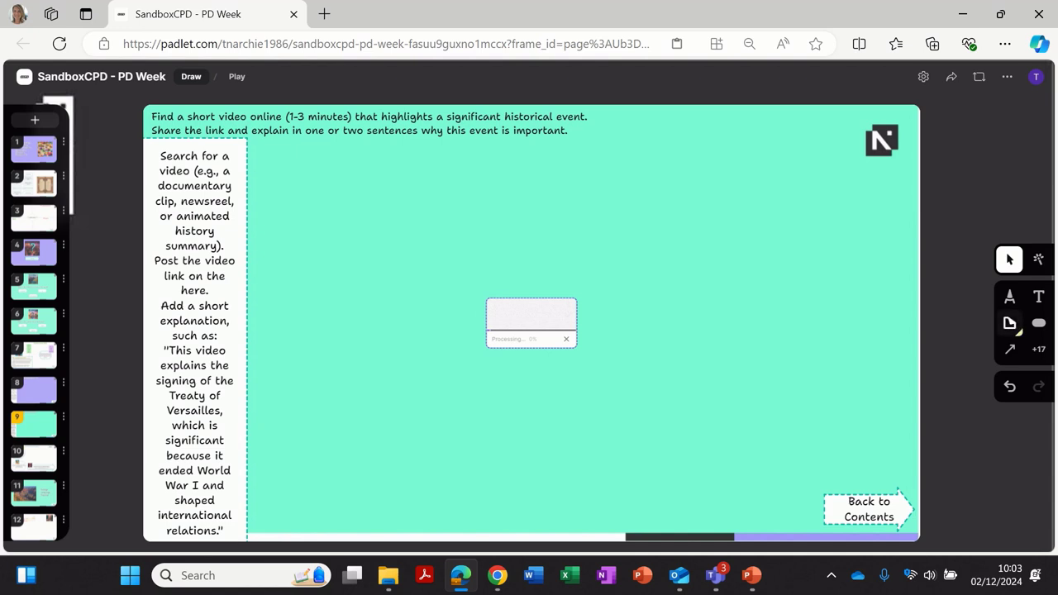
Add a sticky note reading "this video explains..." at the lower edge of the Treaty of Versailles video
click(1009, 323)
click(465, 419)
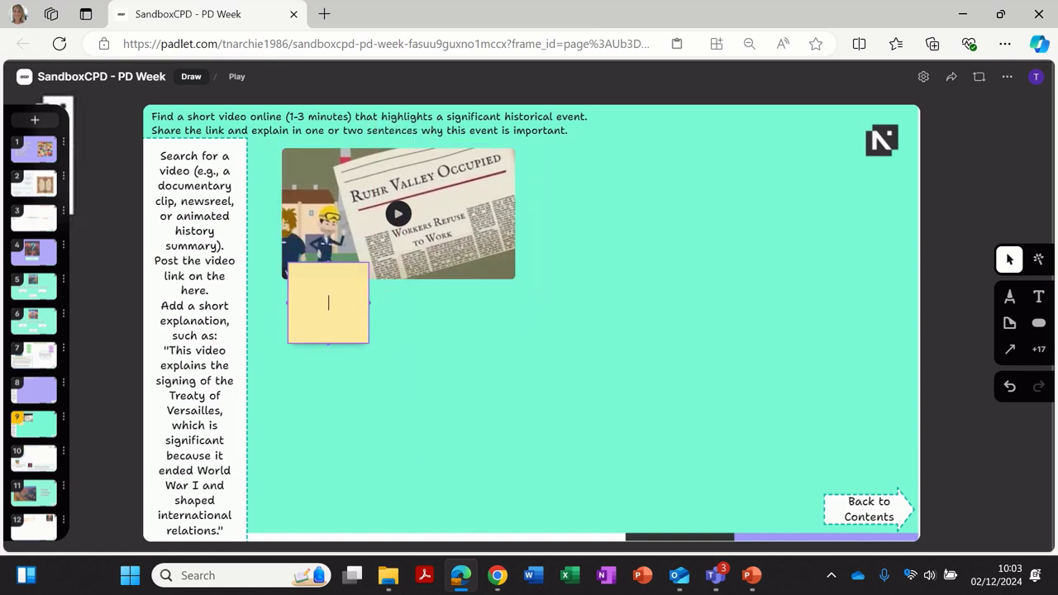
text(this video explains//)
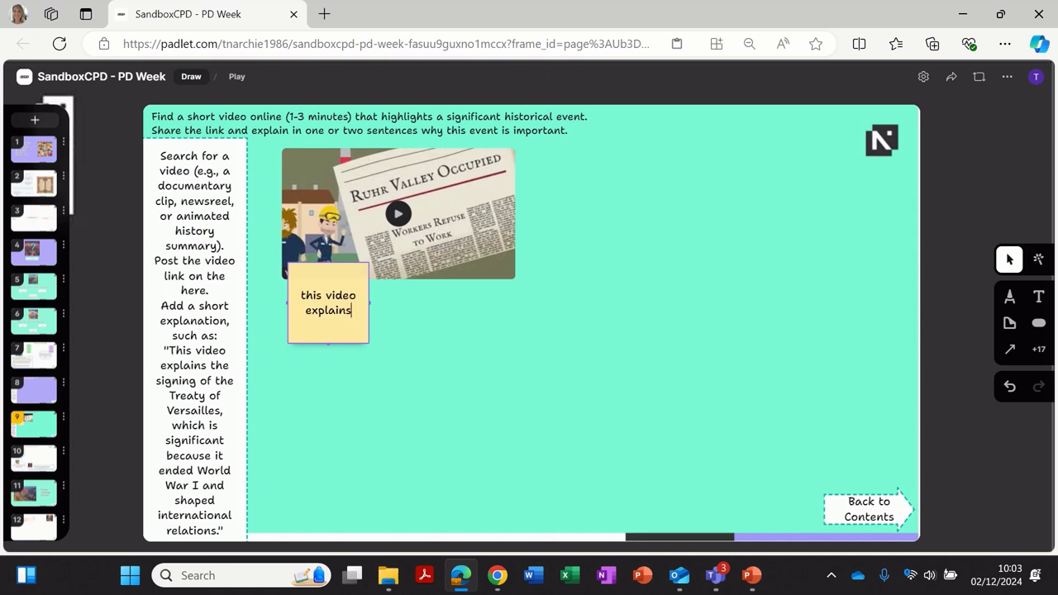
key(BackSpace)
key(BackSpace)
text(...)
Preview the Treaty of Versailles video on YouTube, close it, and delete the video and its sticky note from the page
click(397, 213)
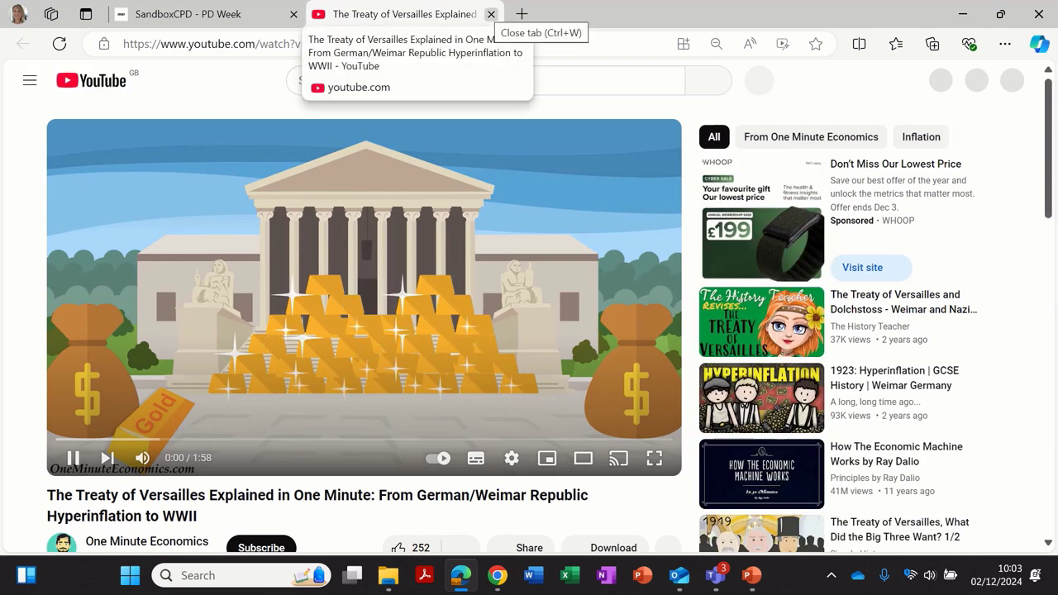
click(491, 14)
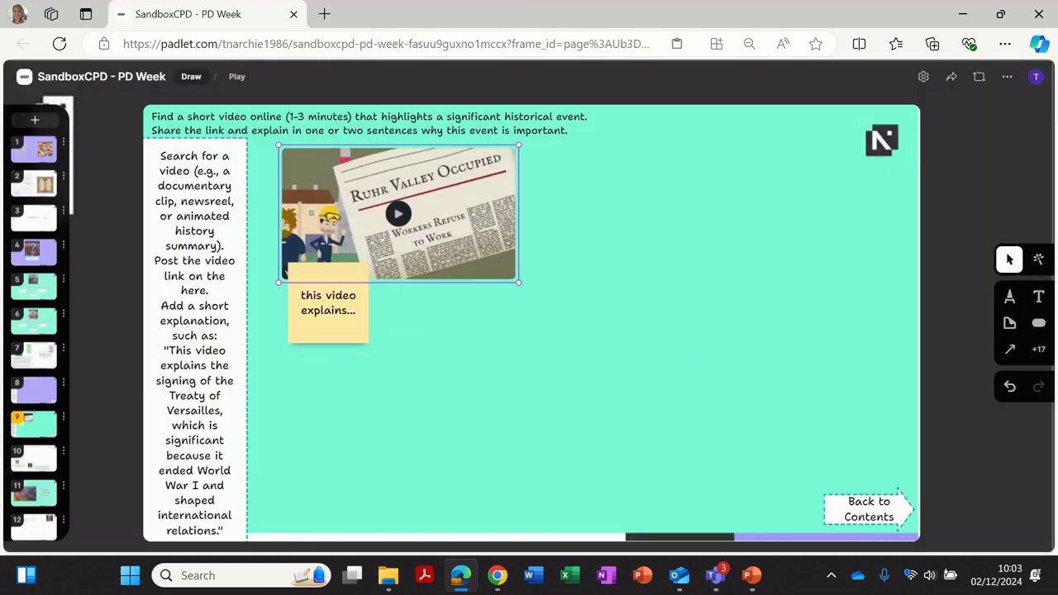
click(398, 128)
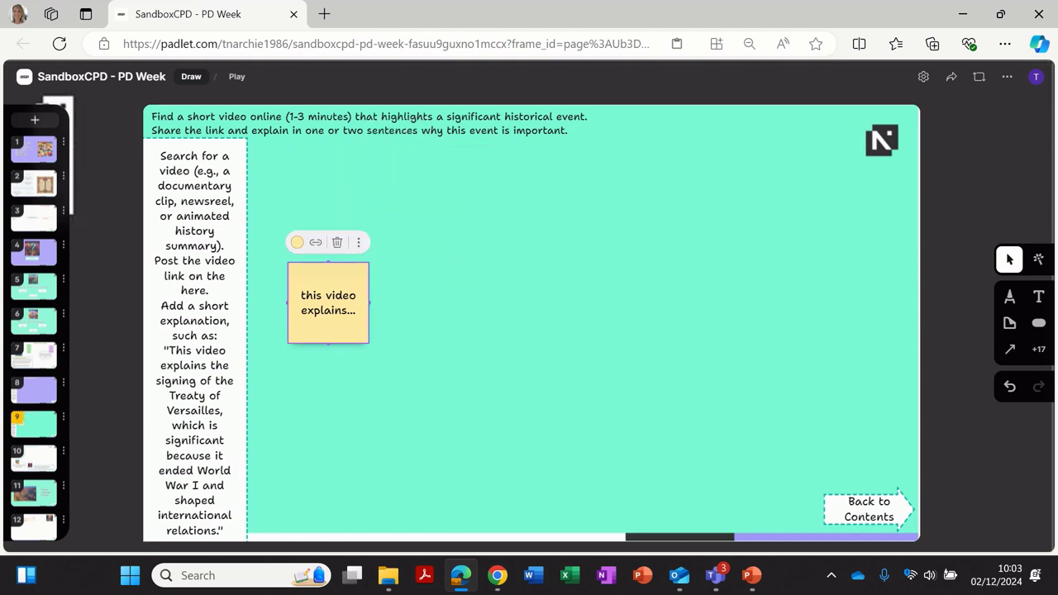
click(337, 242)
On page 10, the natural disasters activity, search the web for "recent disasters caused by weather" as an attachment
click(33, 457)
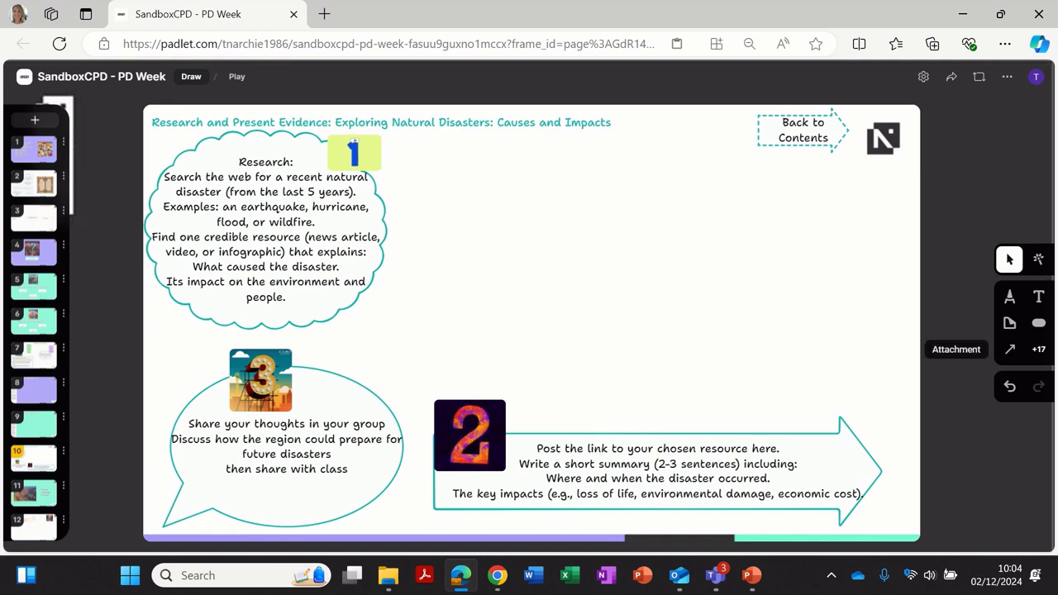
click(1009, 349)
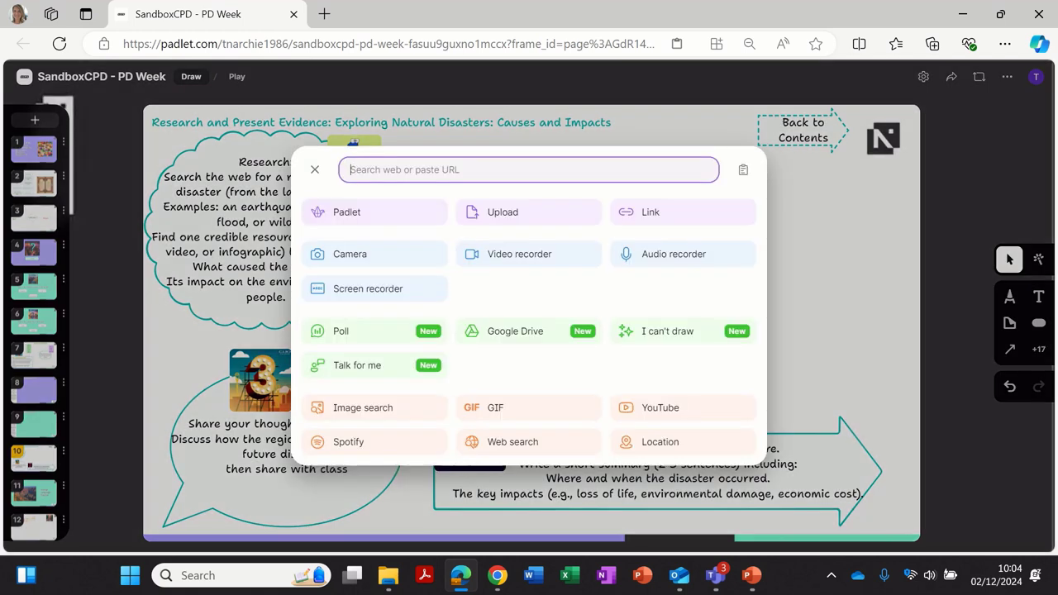
click(661, 404)
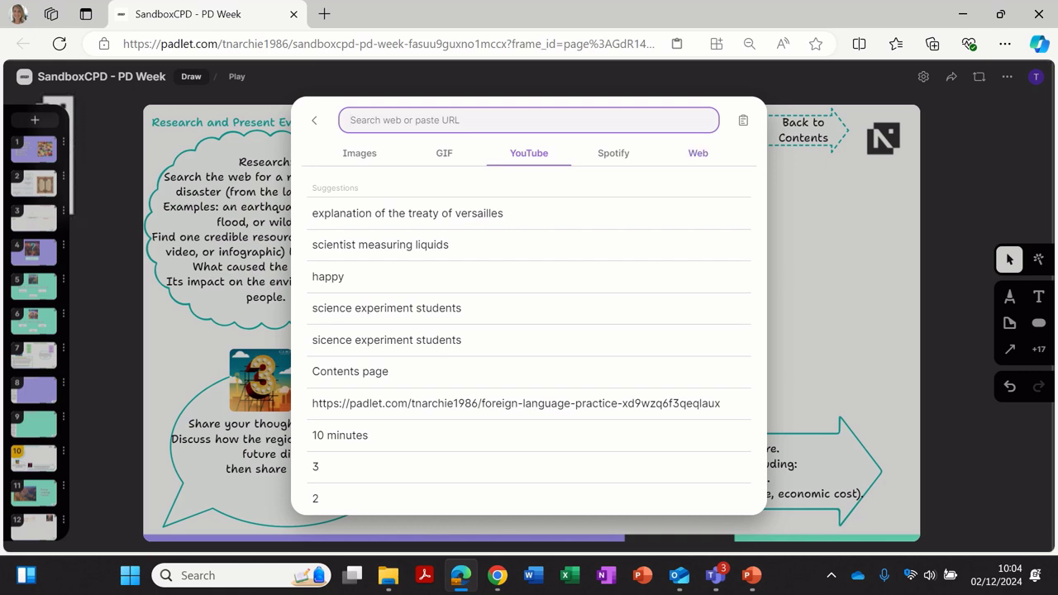
click(697, 154)
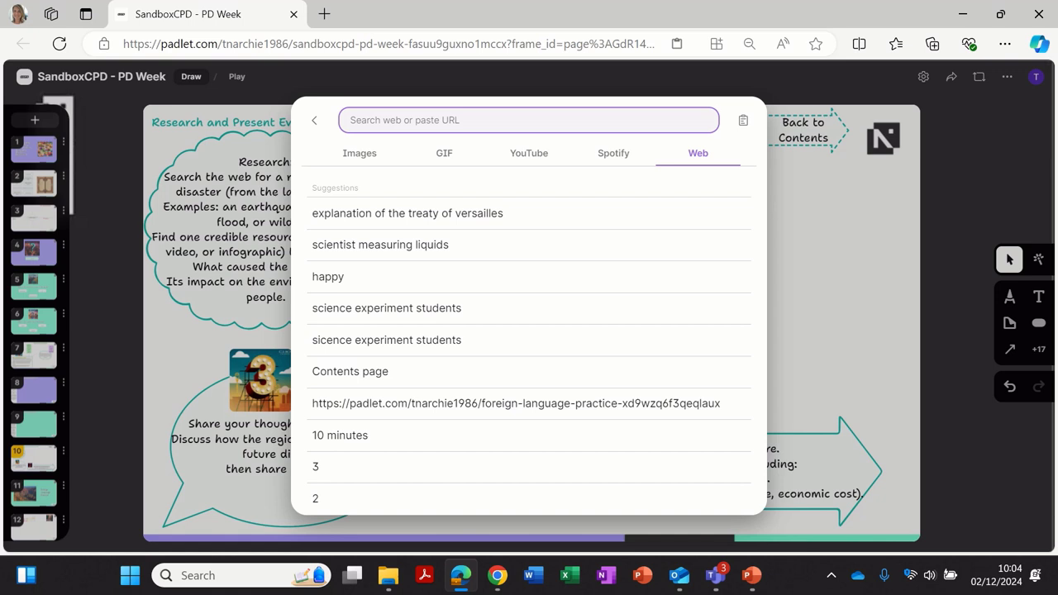
text(recent)
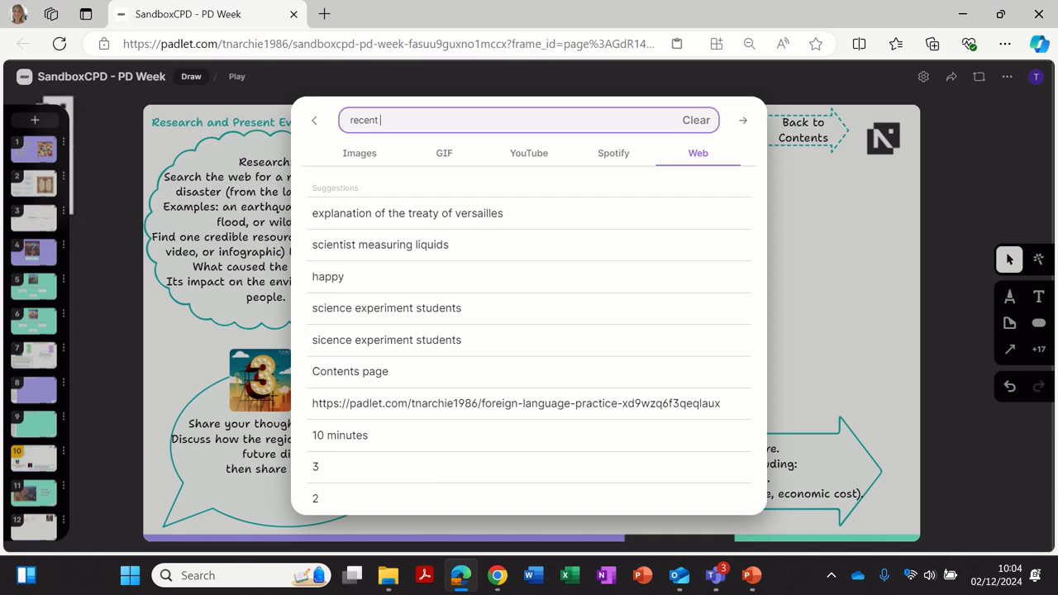
text( diaster)
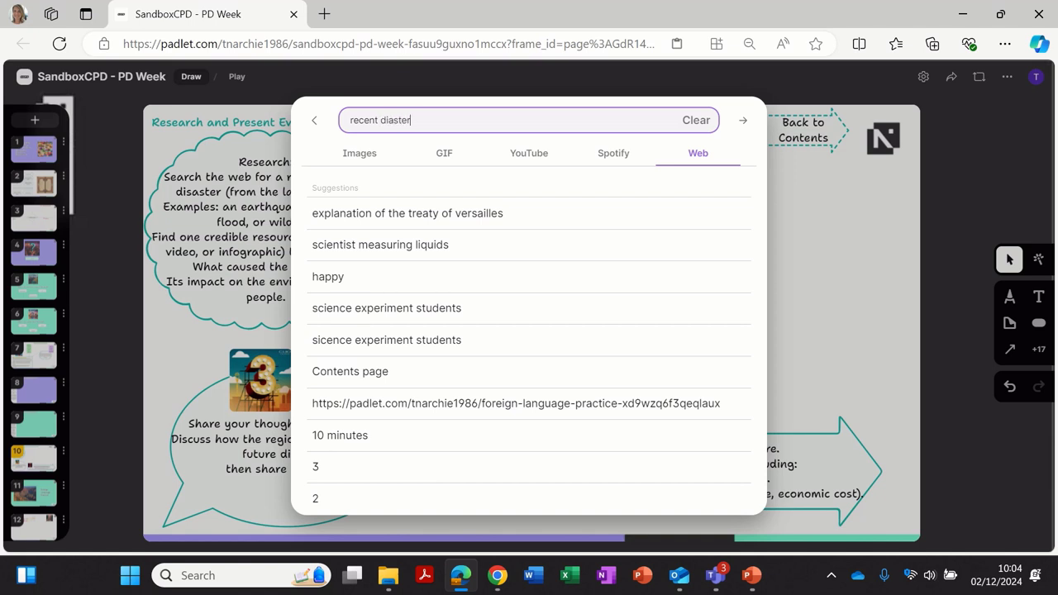
key(BackSpace)
key(BackSpace)
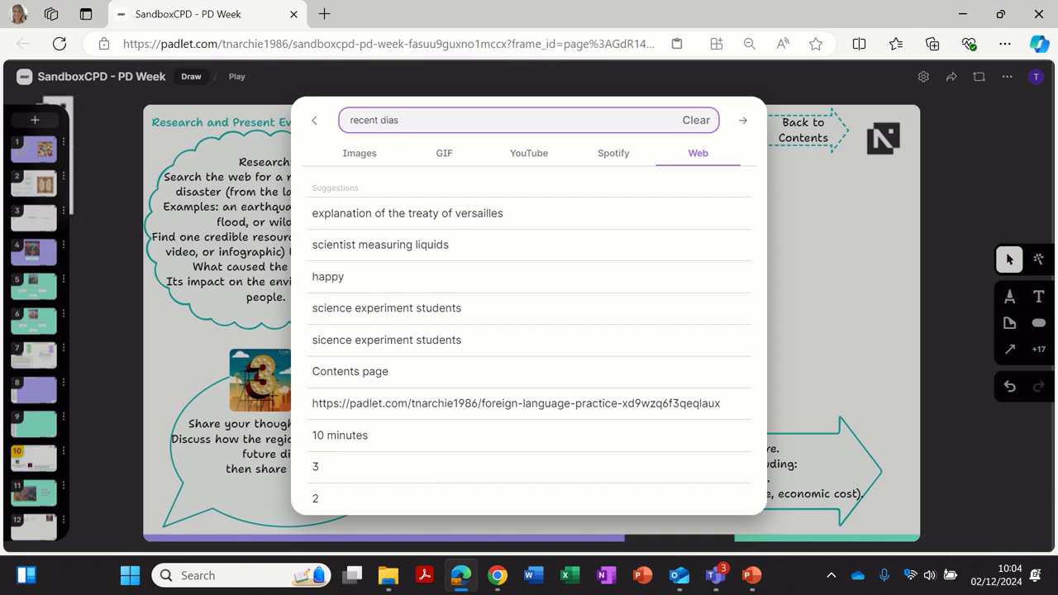
text(isasters)
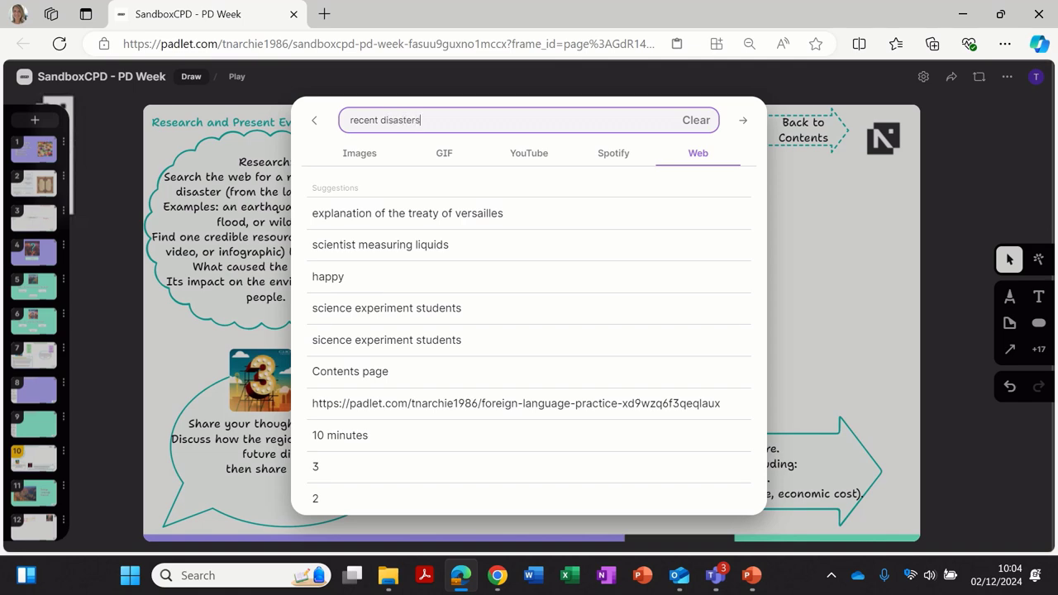
key(Return)
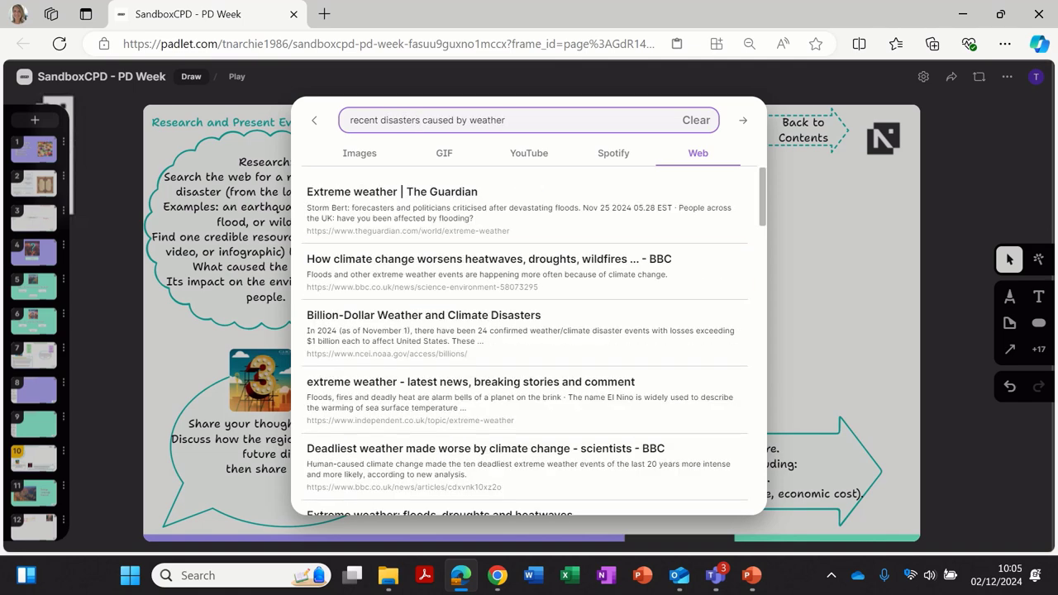
Extend the web search with "california fires" and add the Guardian article about struggling US emergency crews to the page
text(californ)
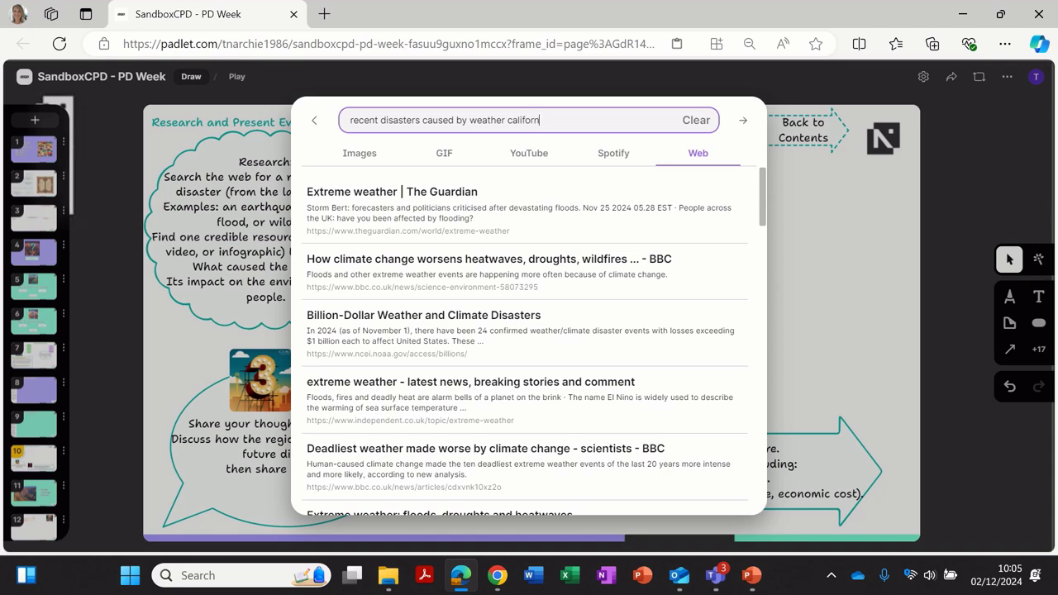
text(ia fires)
key(Return)
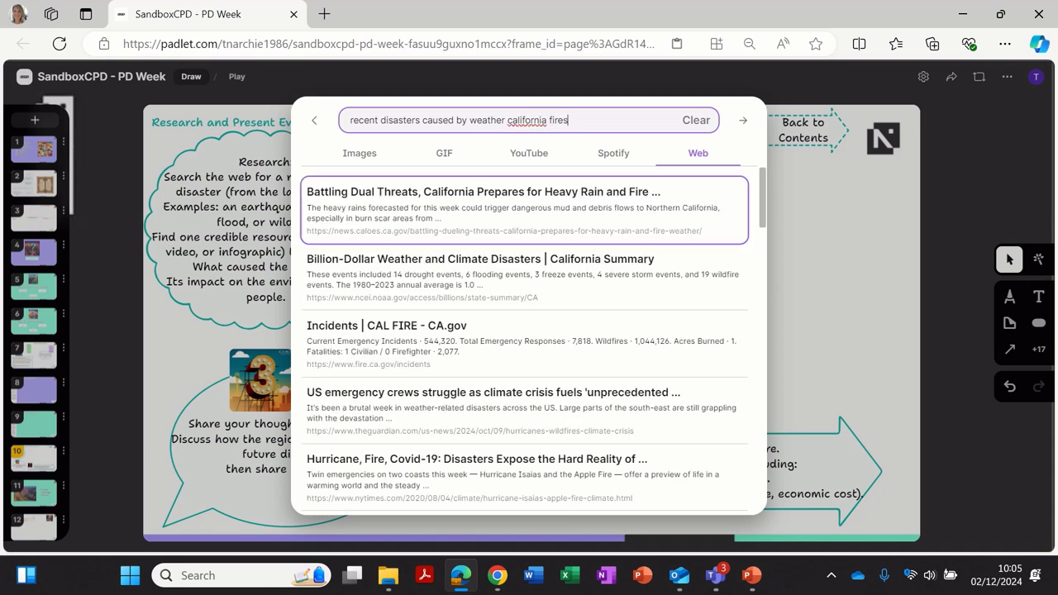
key(Down)
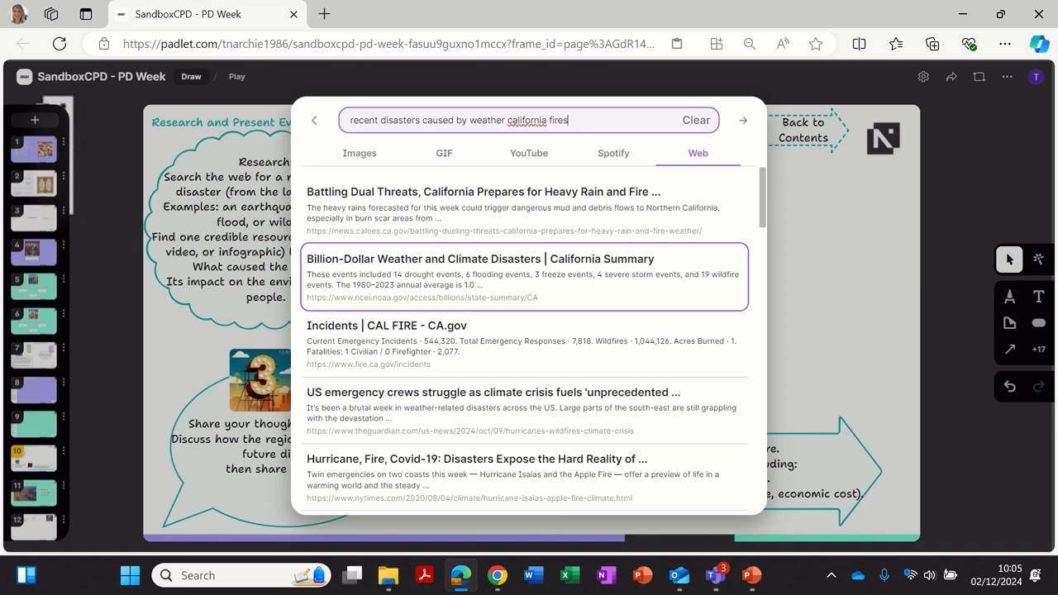
key(Down)
key(Down)
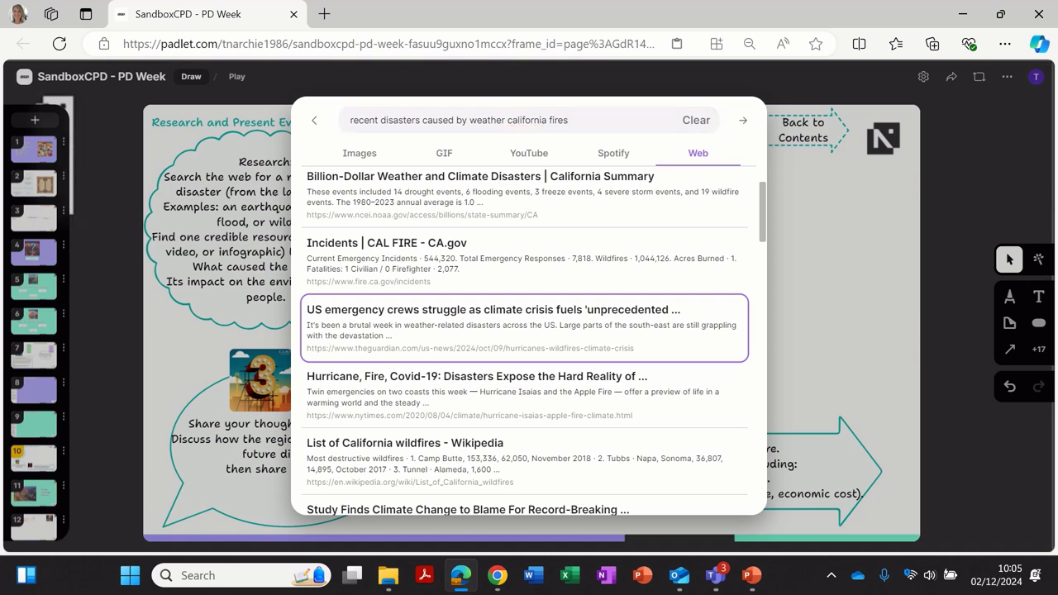
key(Return)
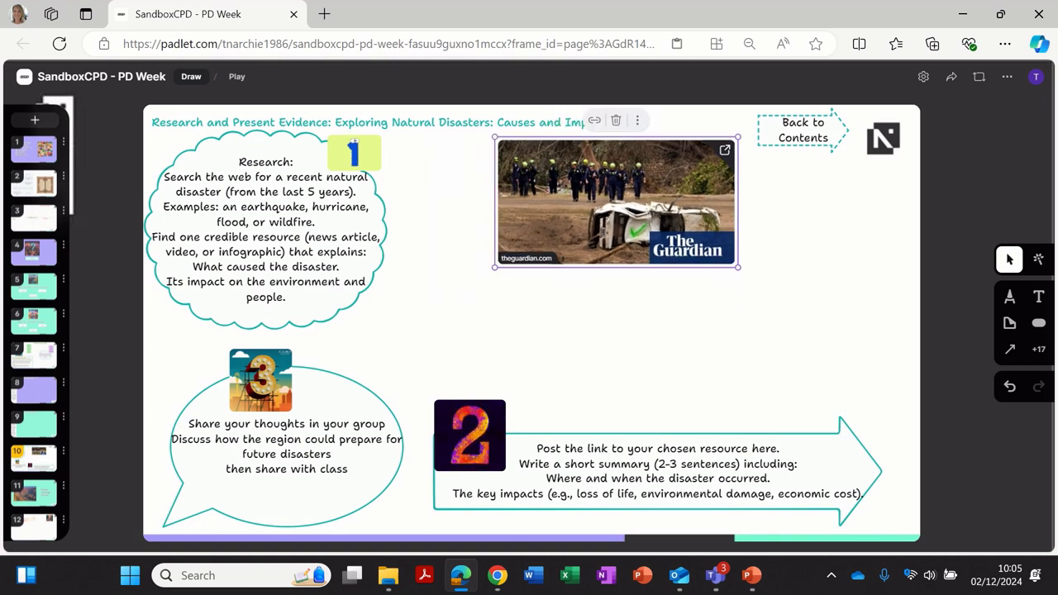
Open the attached Guardian article to preview it, close it, and delete its card from the natural disasters page
click(616, 200)
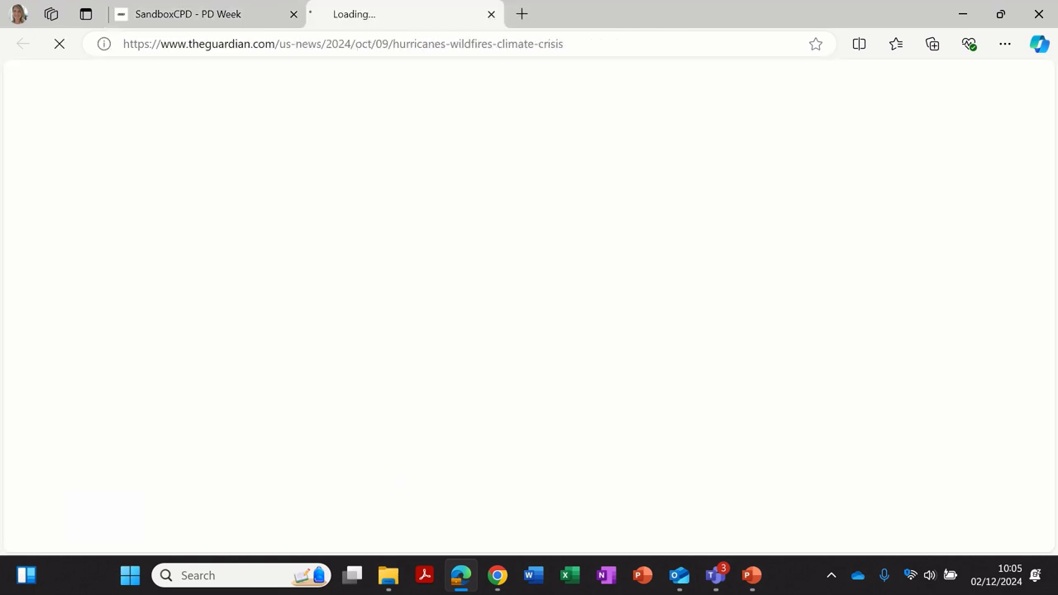
scroll(529, 330, down, 5)
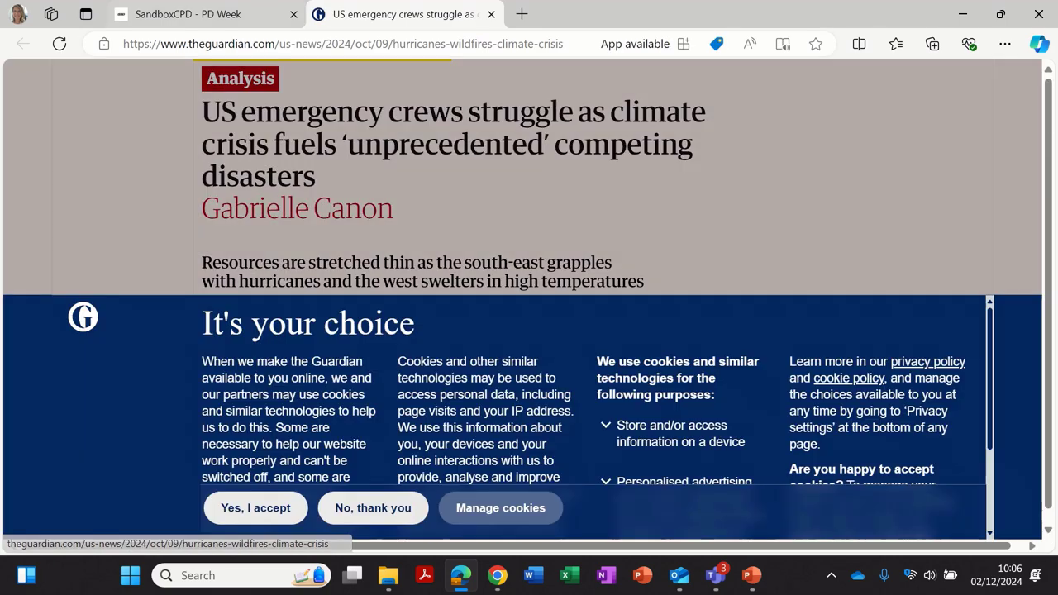
key(ctrl+Tab)
key(ctrl+Tab)
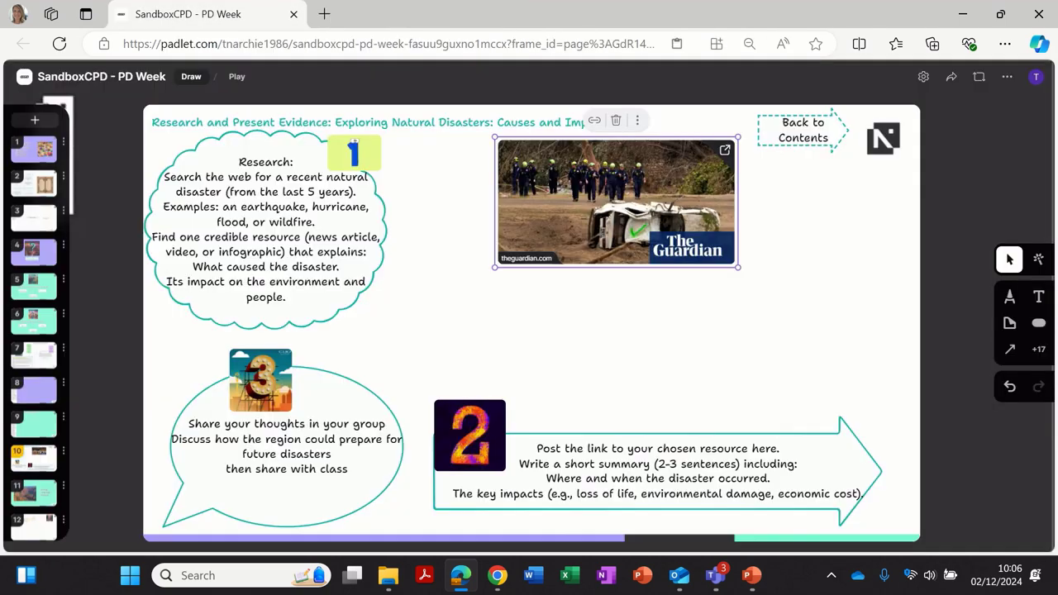
click(491, 14)
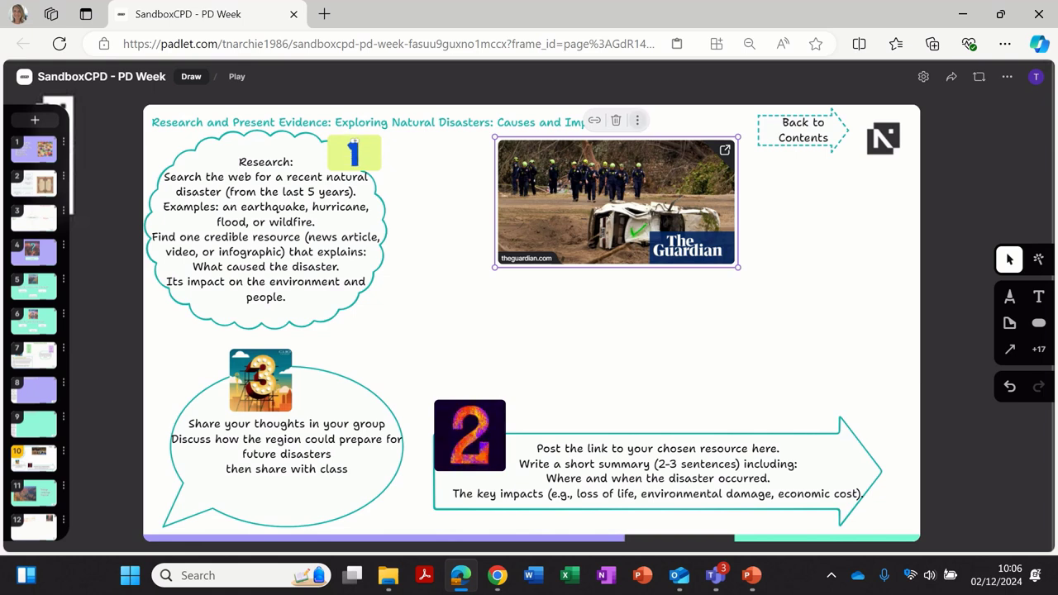
click(615, 120)
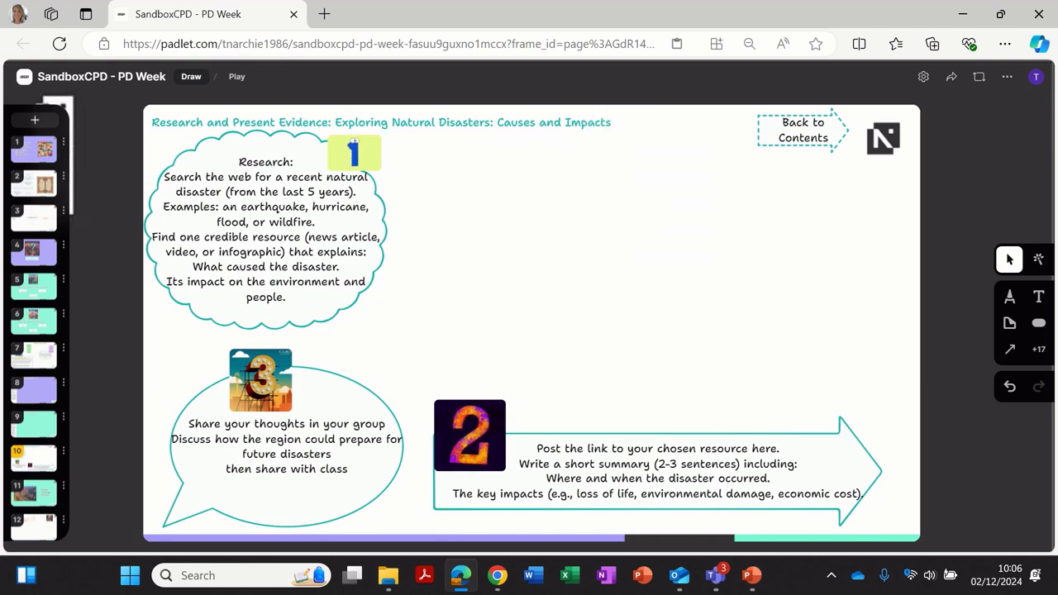
Go to page 11, Foreign Language Practice, and view the recent padlets available as attachments without adding one
scroll(35, 322, down, 1)
scroll(34, 322, down, 1)
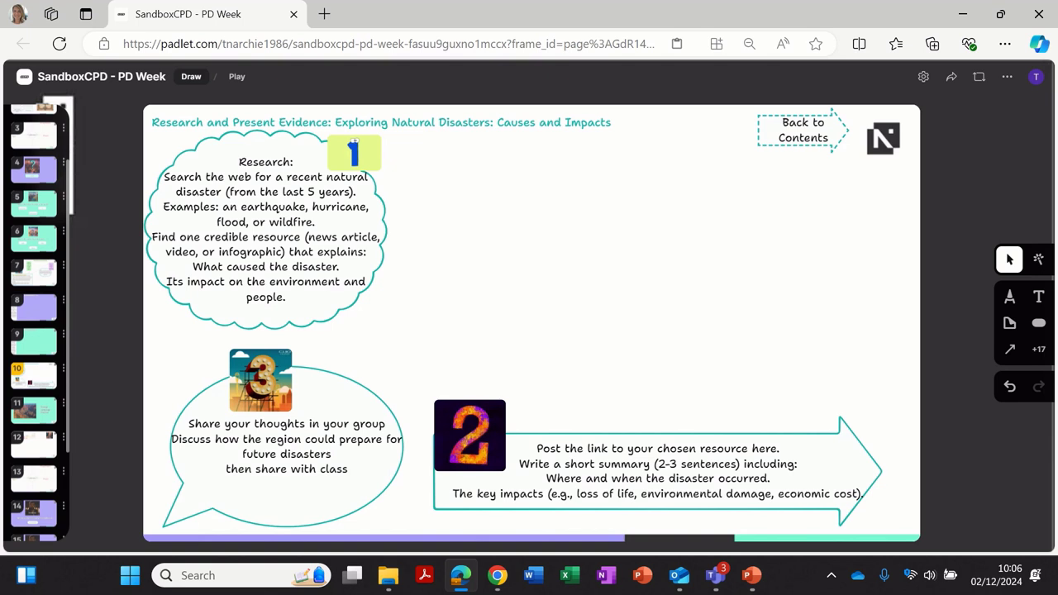
click(33, 409)
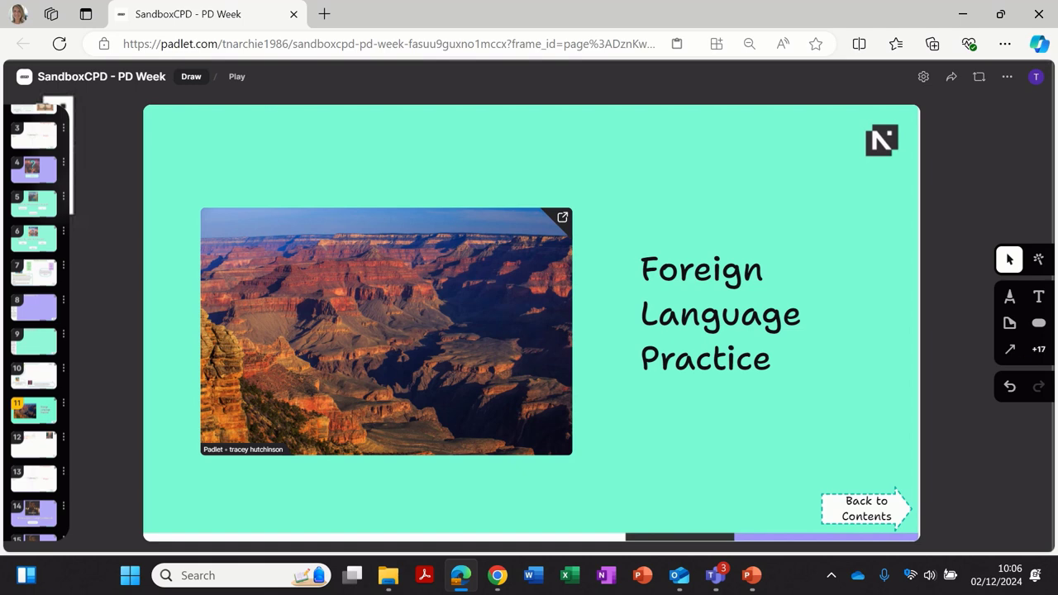
click(1039, 348)
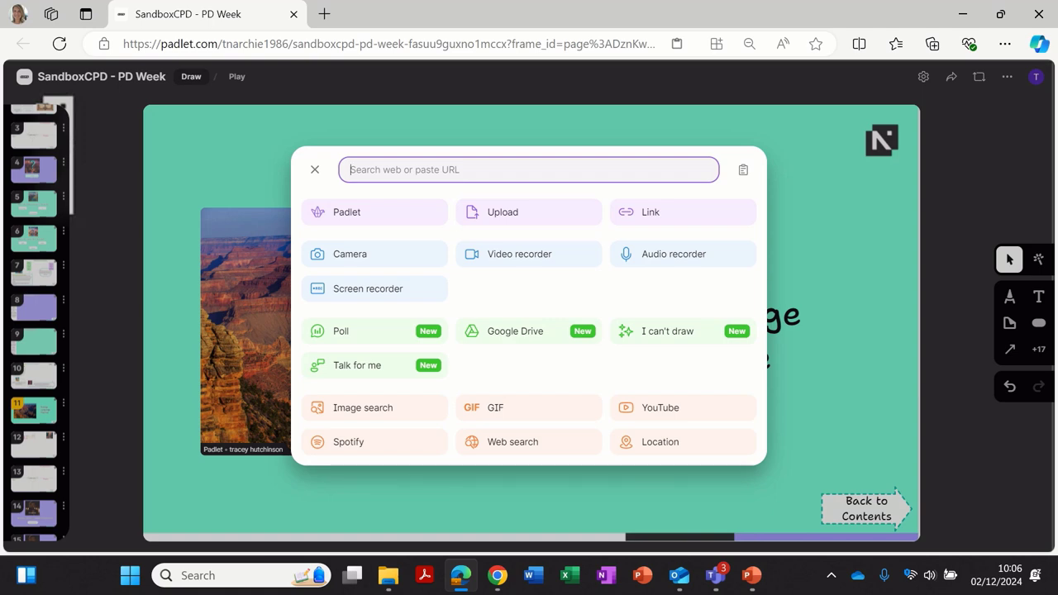
click(355, 211)
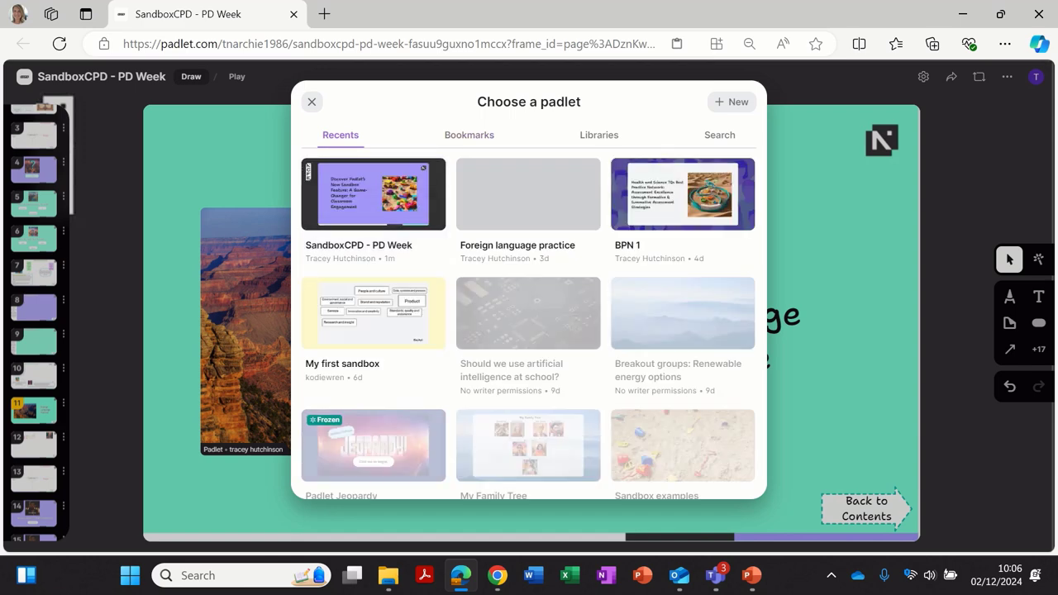
key(Escape)
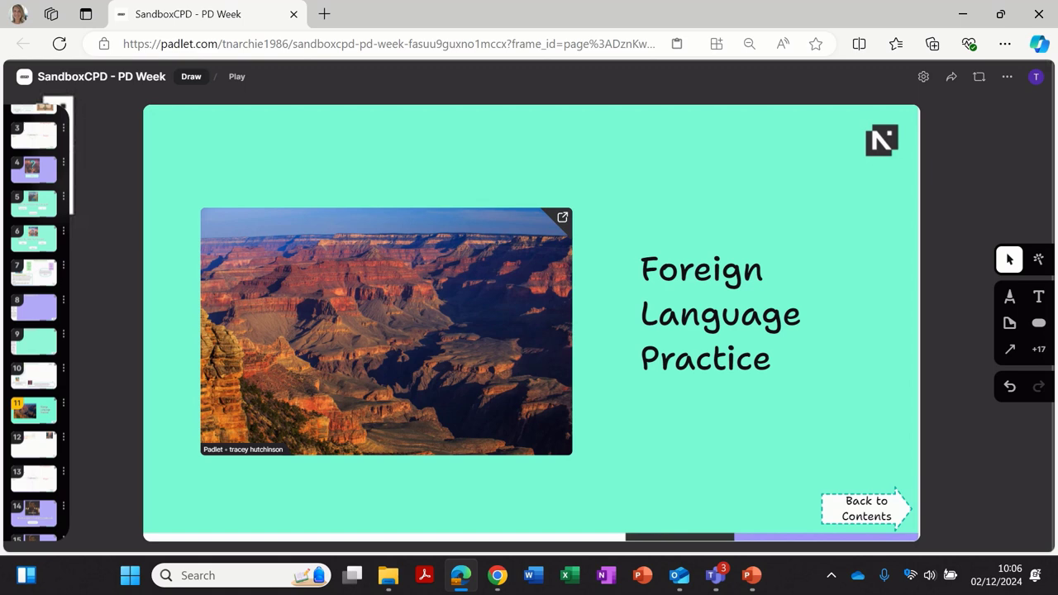
Open the embedded Foreign language practice padlet and look through the posts and audio responses under Question 1
click(562, 217)
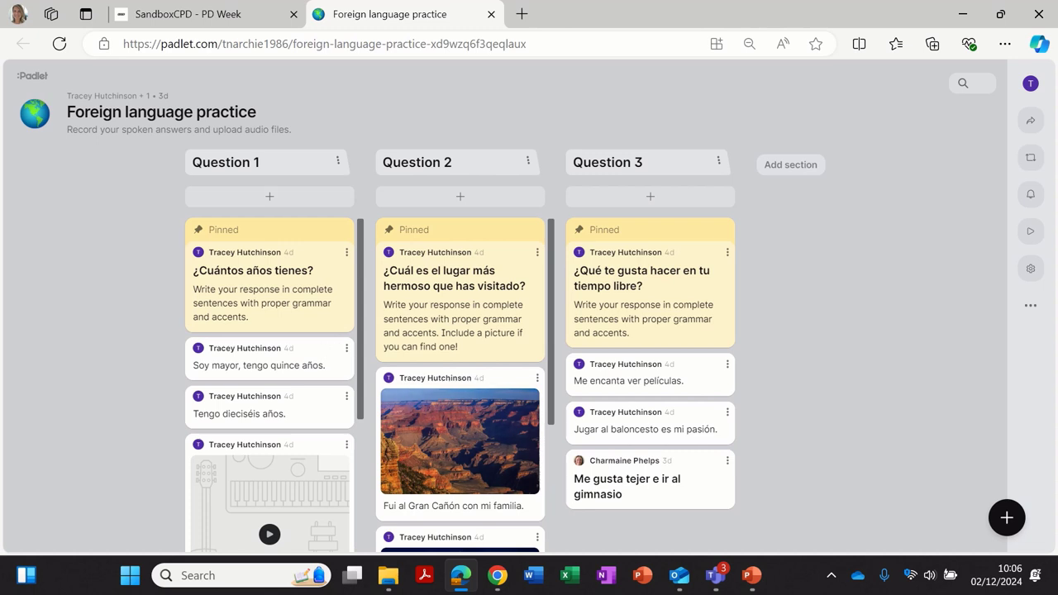
scroll(269, 372, down, 2)
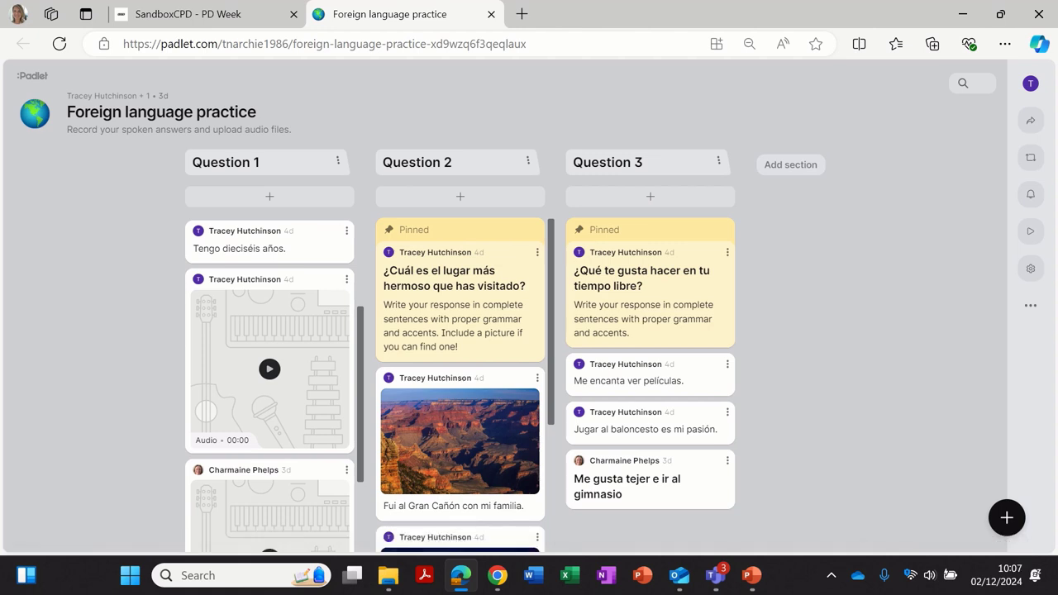
scroll(269, 371, down, 2)
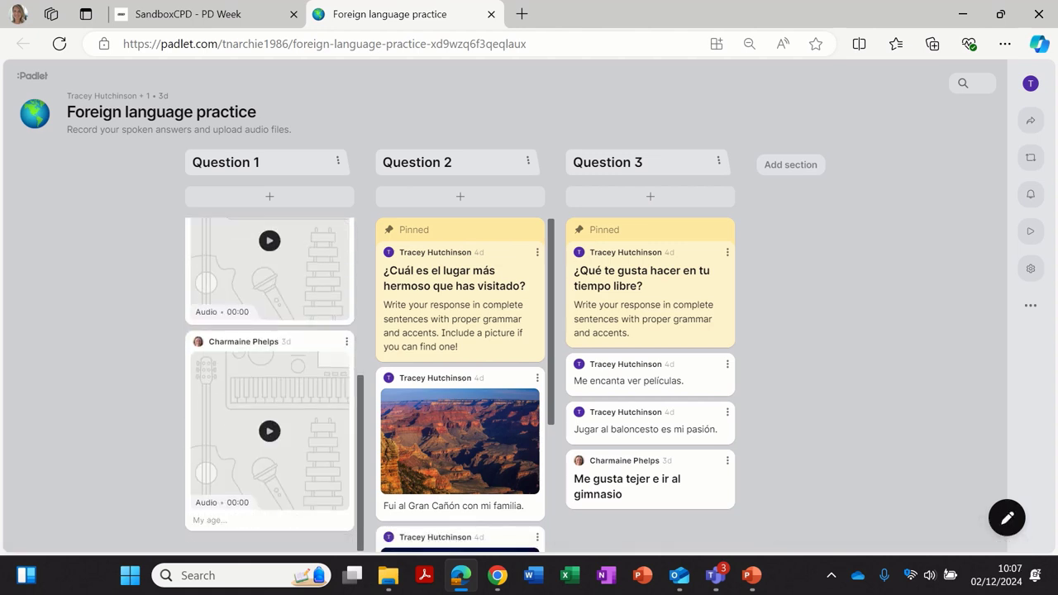
Start a new post on the Foreign language practice padlet and view the full list of attachment types without choosing one
click(1006, 517)
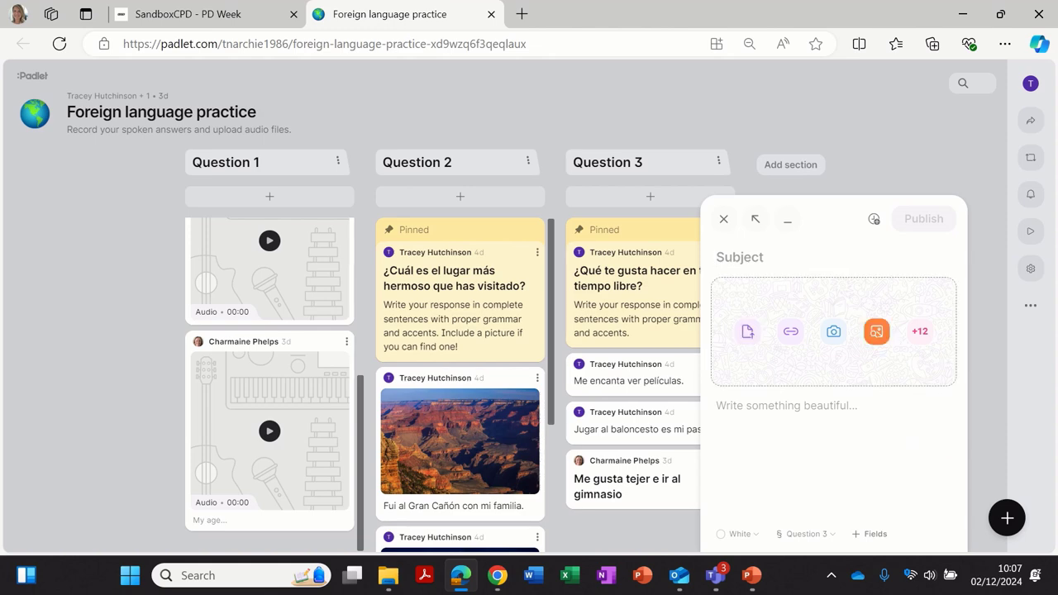
click(919, 331)
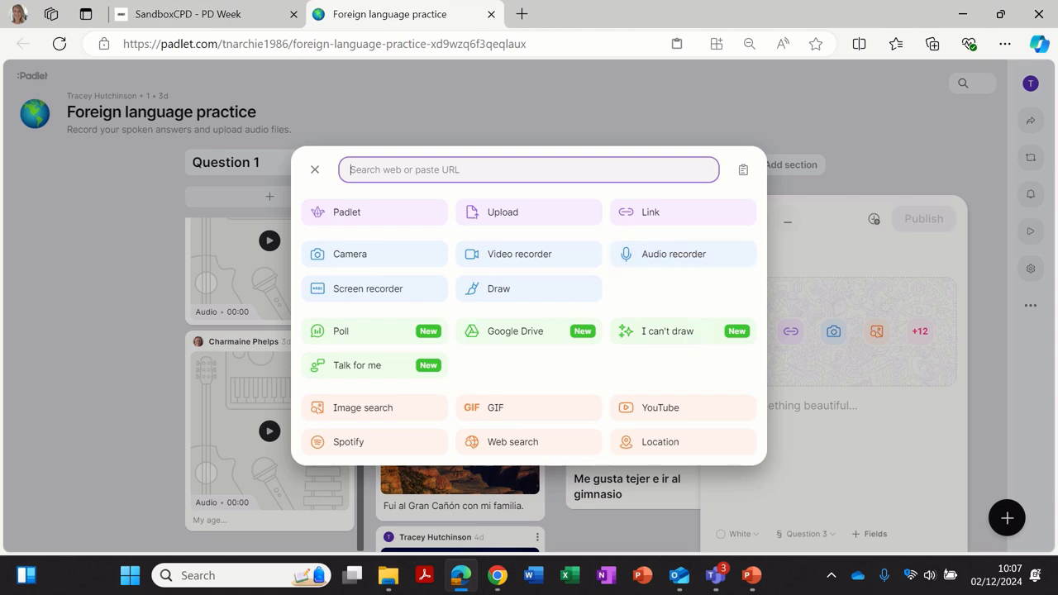
key(Escape)
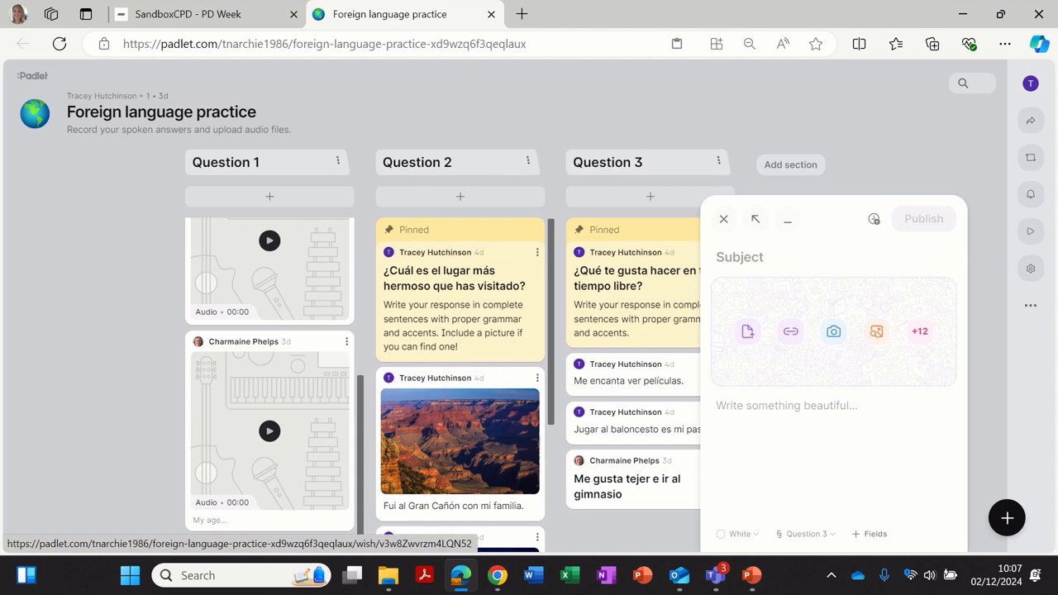
Return to the first post under Question 1, then close the Foreign language practice padlet to get back to the Sandbox
scroll(459, 380, down, 2)
scroll(459, 380, up, 3)
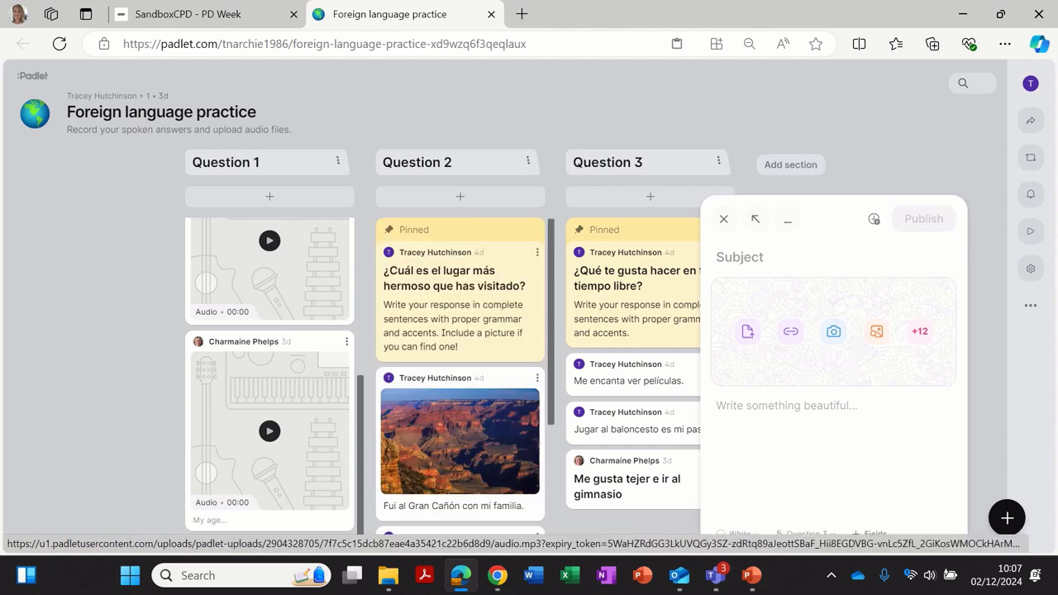
scroll(269, 380, up, 5)
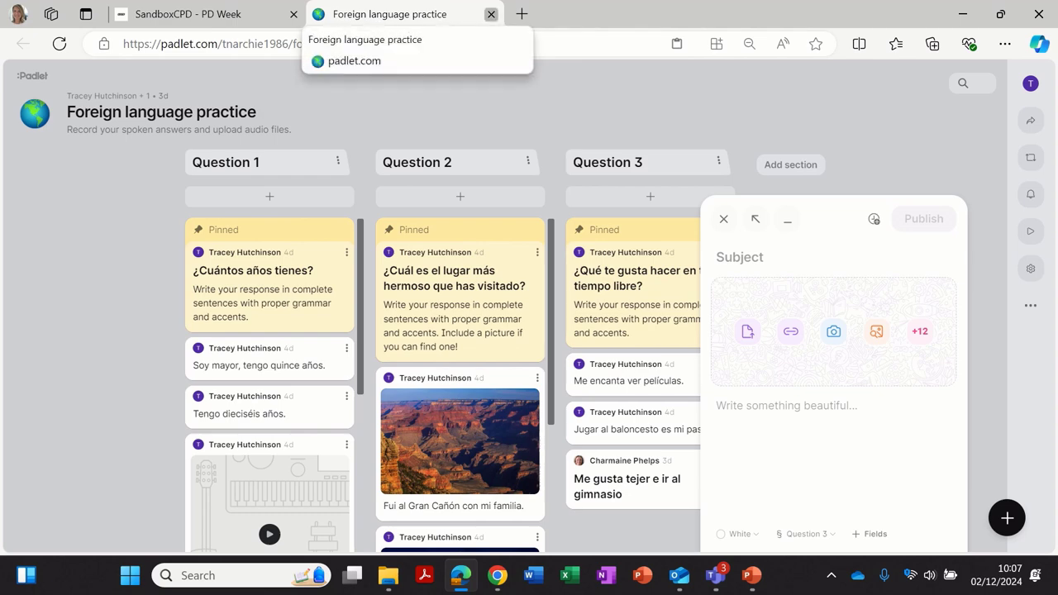
click(490, 14)
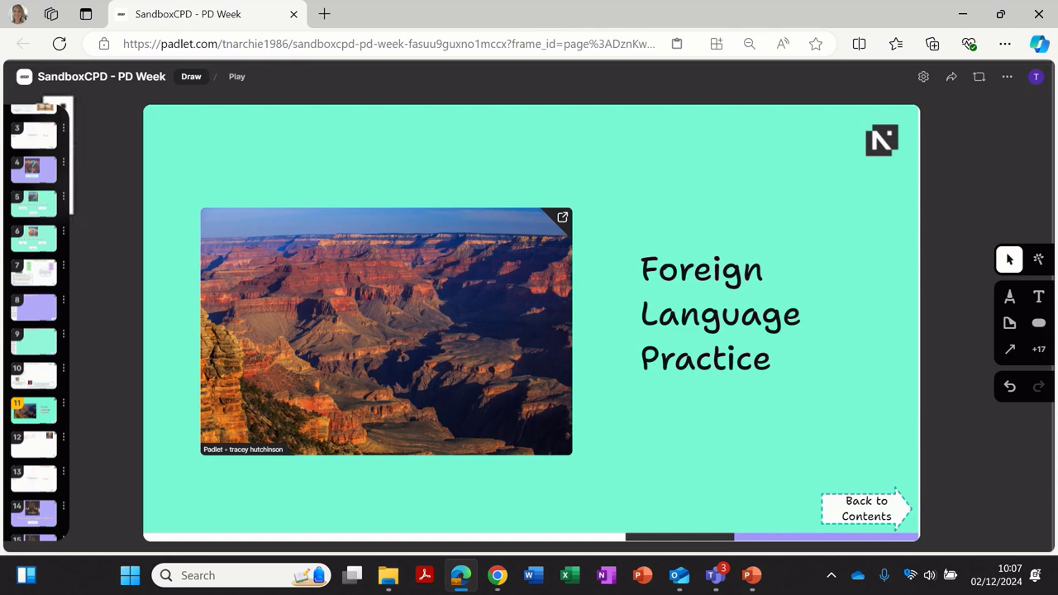